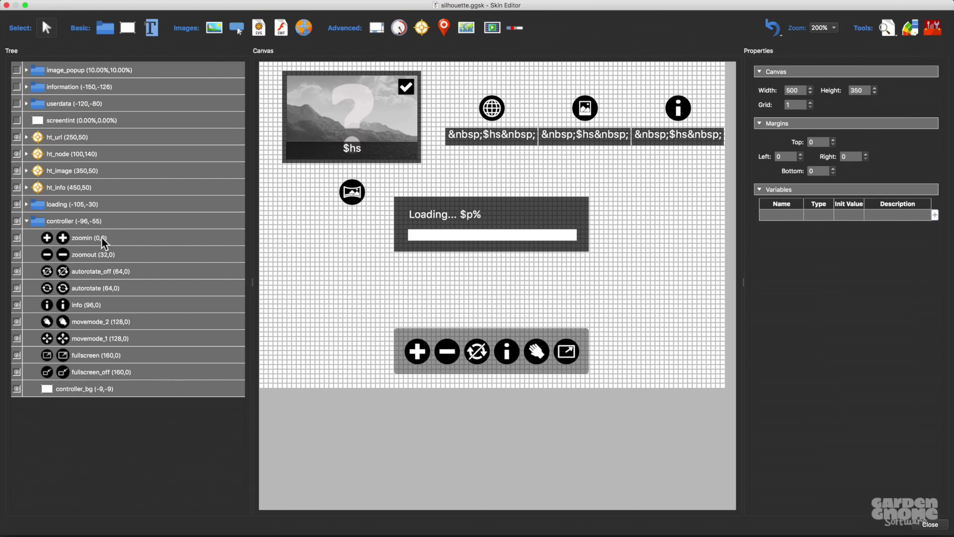
Select the zoomin button element in the Tree panel.
click(103, 239)
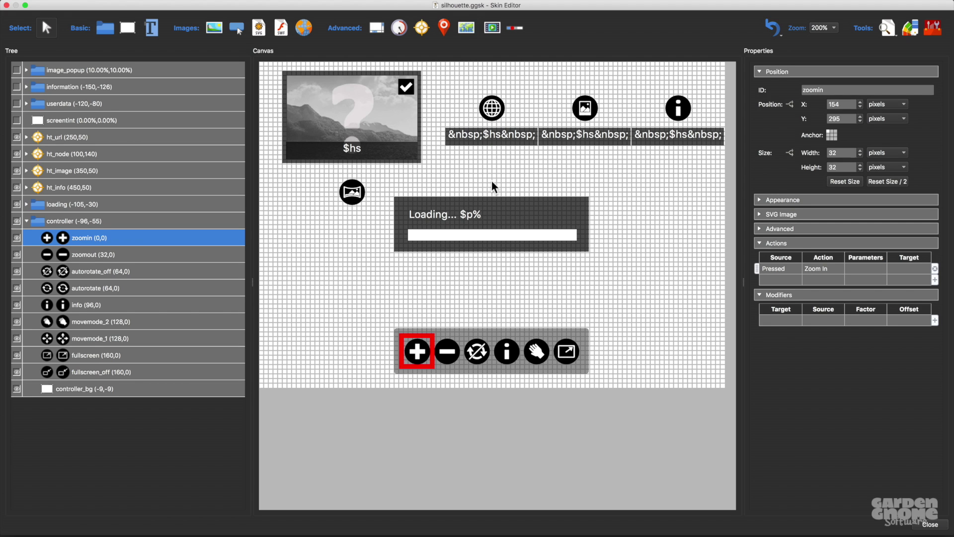
Replace zoomin's white with light blue #55aaff, saving it as a custom colour, and apply.
click(907, 30)
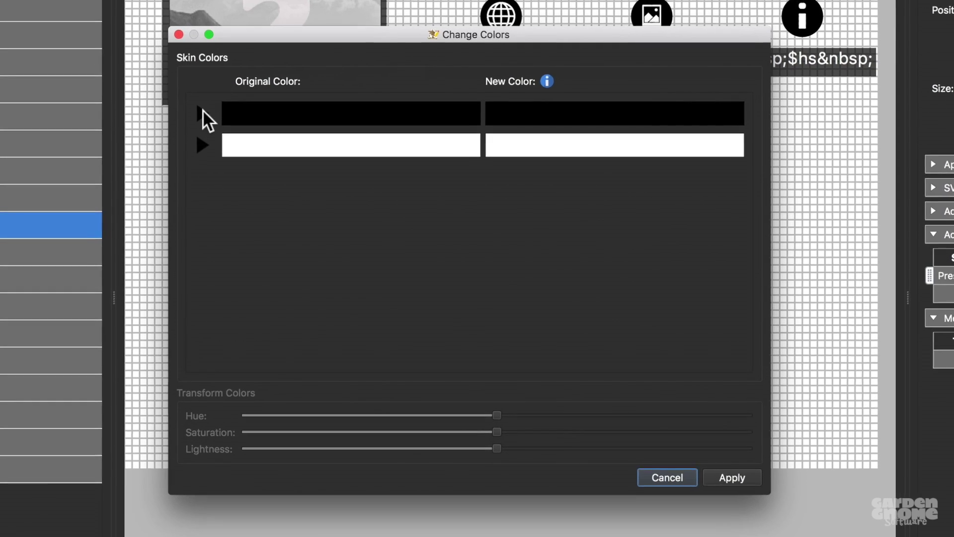
click(202, 113)
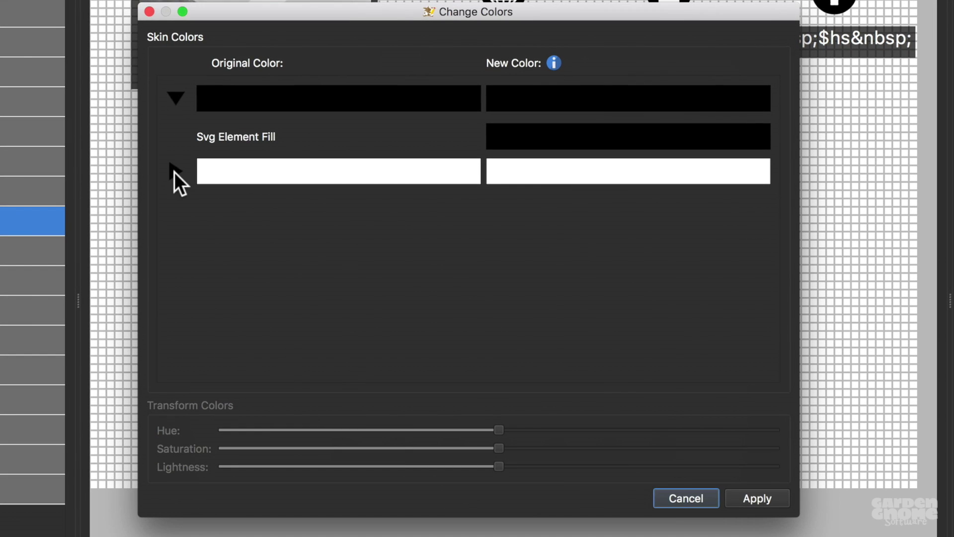
click(175, 171)
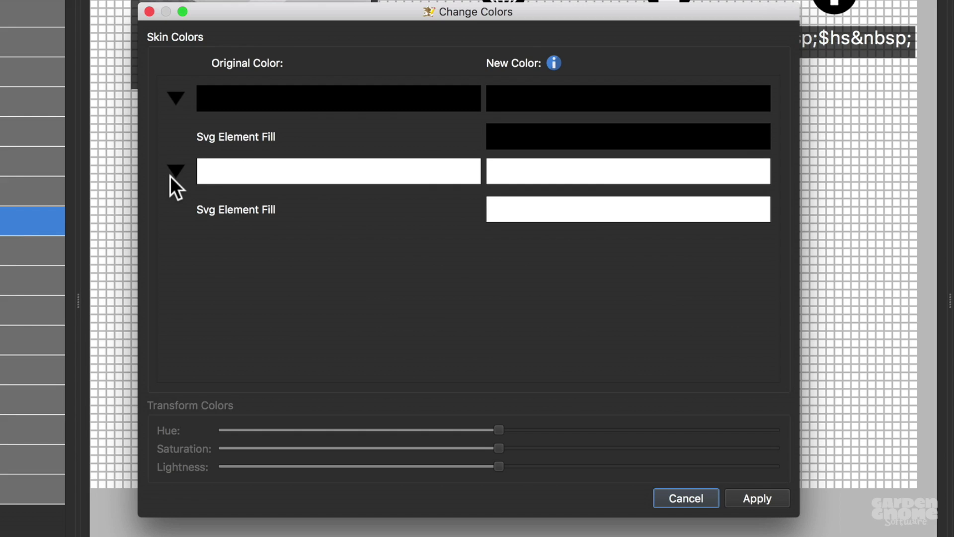
click(588, 170)
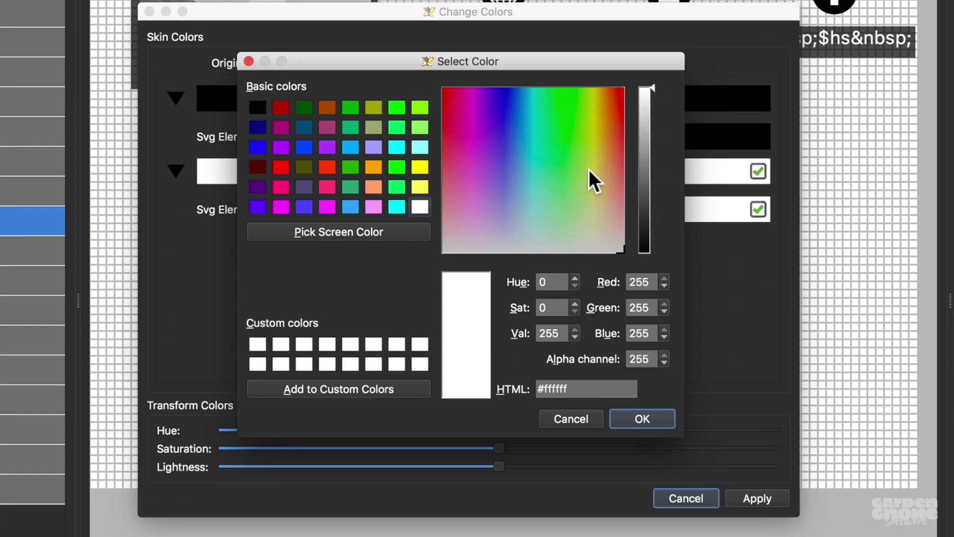
click(350, 205)
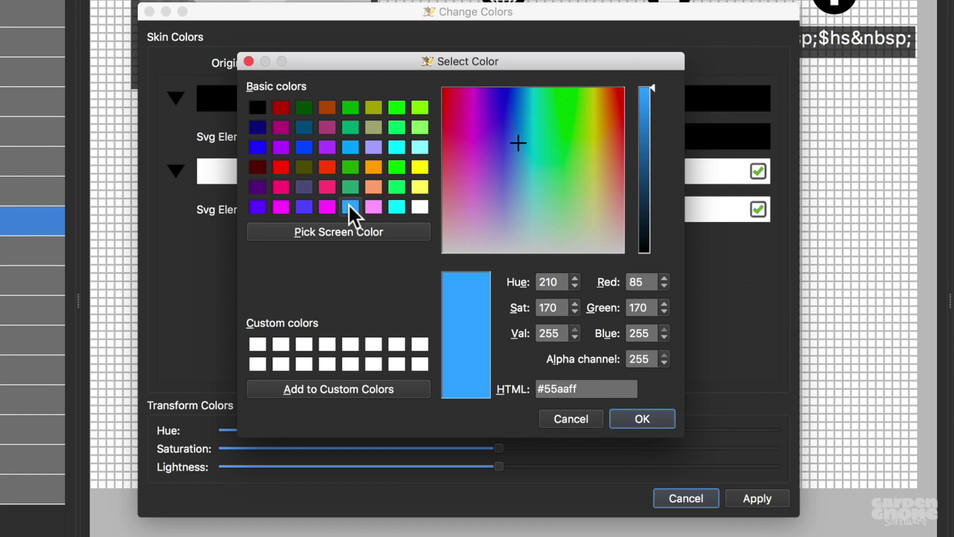
drag(349, 204, 258, 348)
click(643, 417)
click(757, 497)
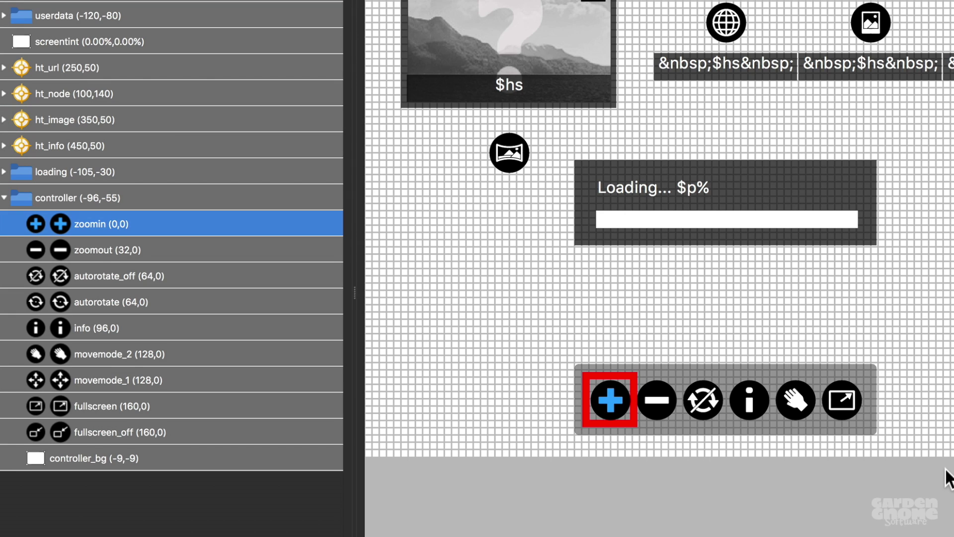
Select zoomout through fullscreen_off and recolour their white symbols with the saved #55aaff.
click(224, 251)
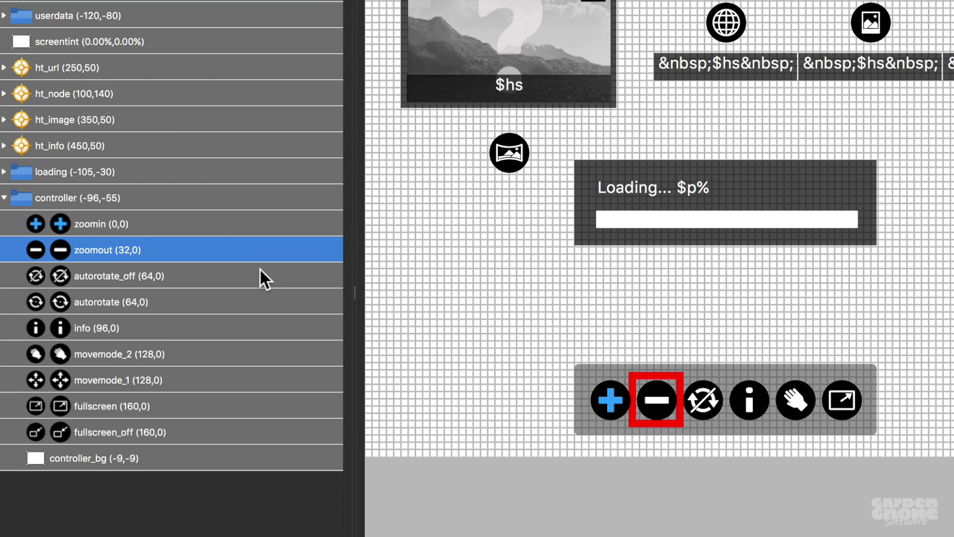
shift+click(232, 428)
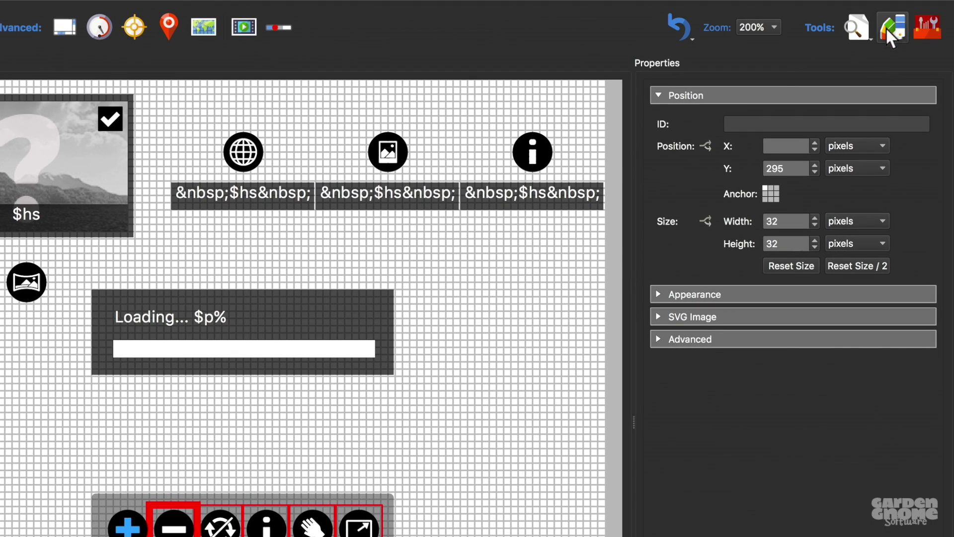
click(888, 28)
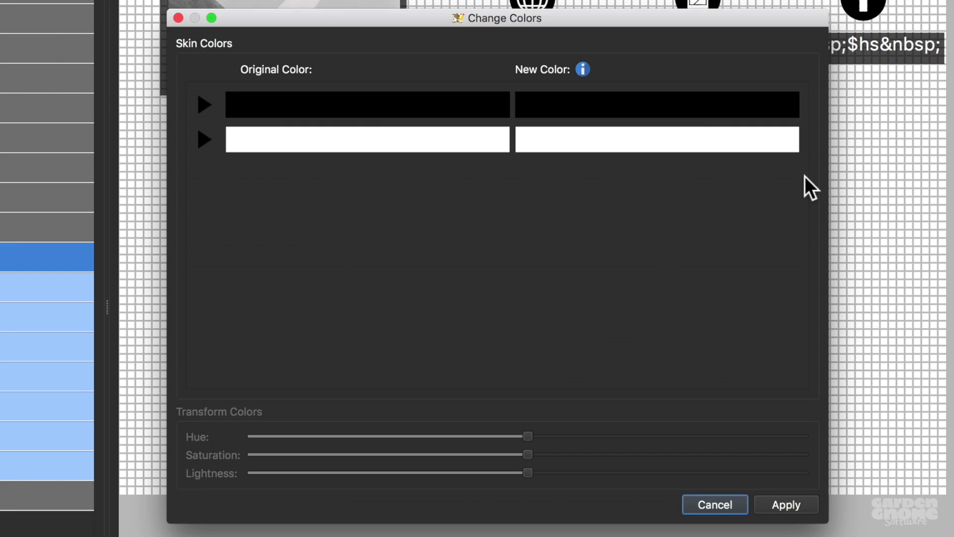
click(655, 138)
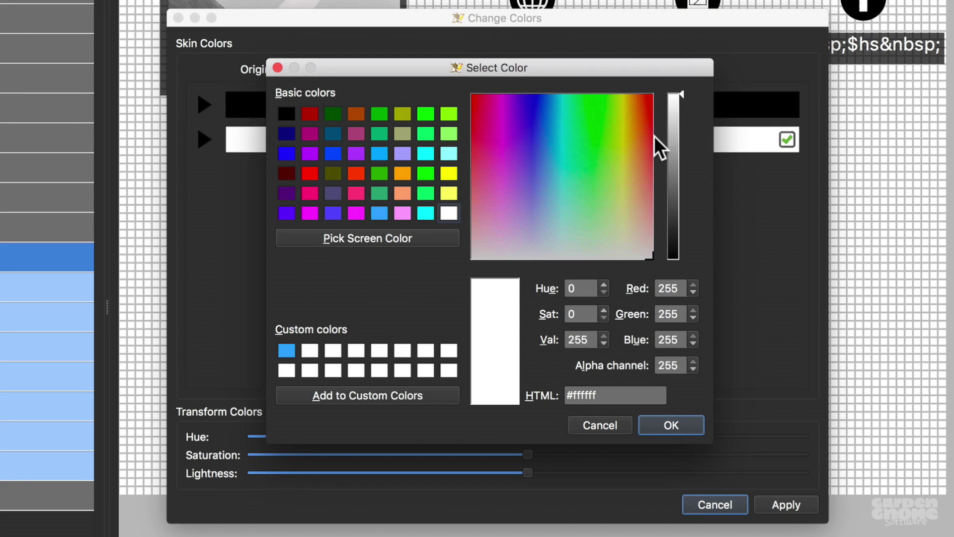
click(286, 351)
click(692, 426)
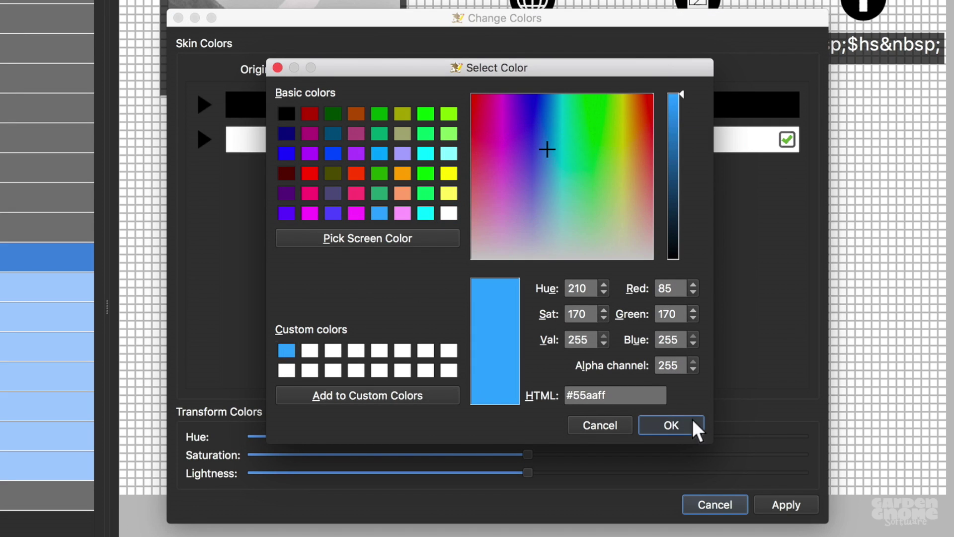
click(790, 505)
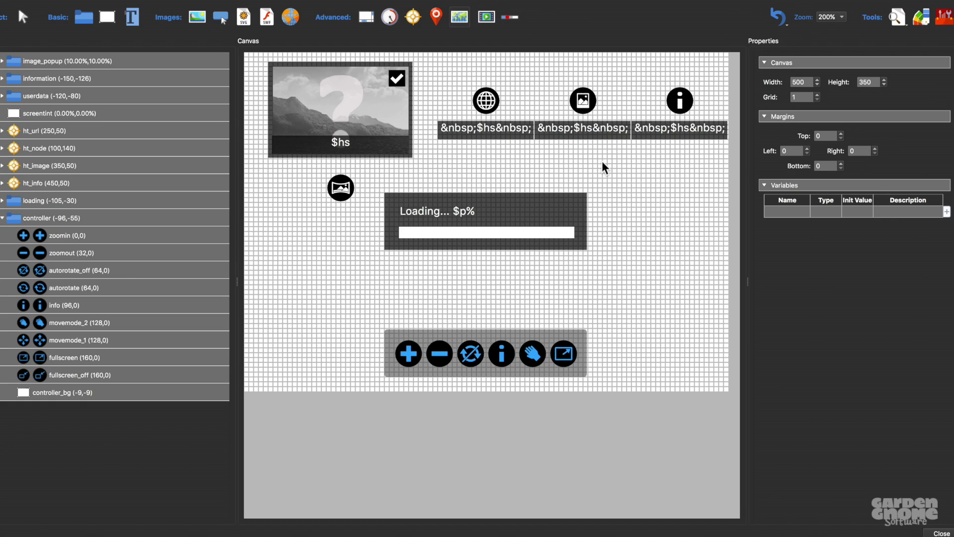
Draw a new map element and position it at the canvas top-right.
mouse_move(519, 152)
mouse_down()
mouse_move(617, 179)
mouse_move(666, 282)
mouse_move(720, 289)
mouse_up()
drag(650, 239, 649, 154)
click(642, 217)
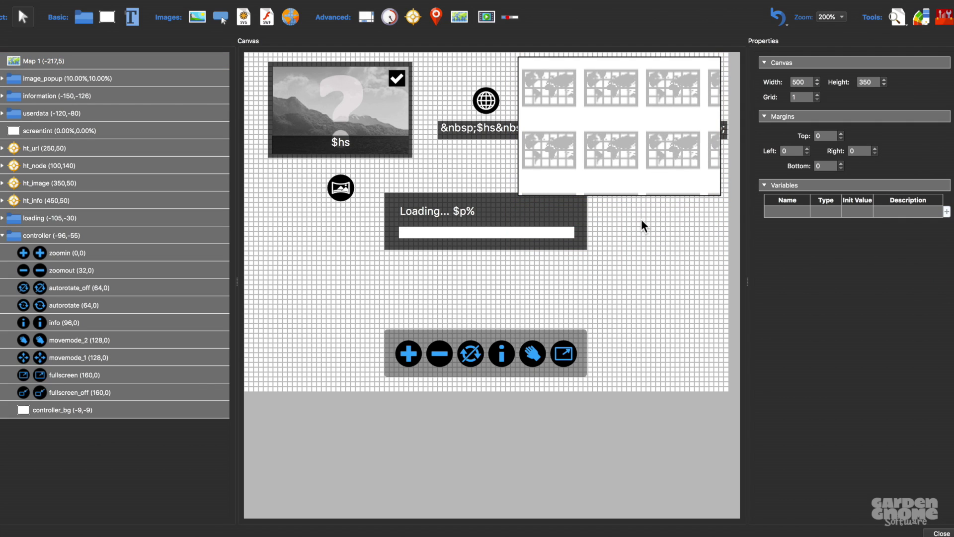
Change the red Map Element Radar to saved blue with alpha 130, then preview the tour.
click(920, 18)
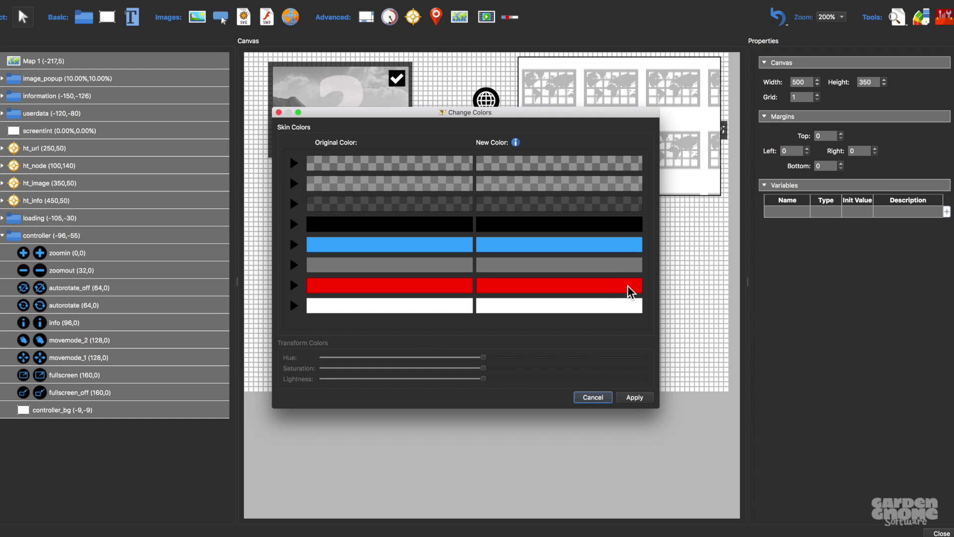
click(293, 285)
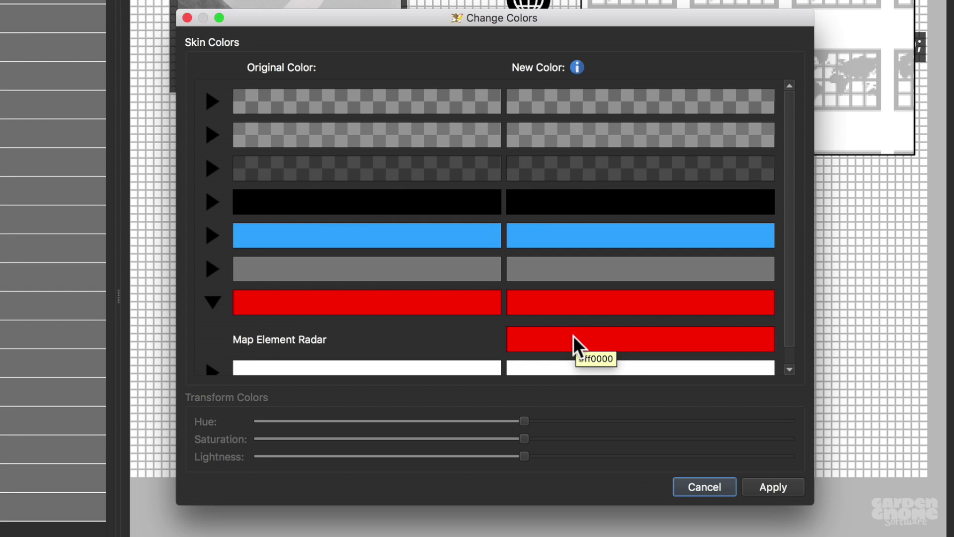
double_click(612, 303)
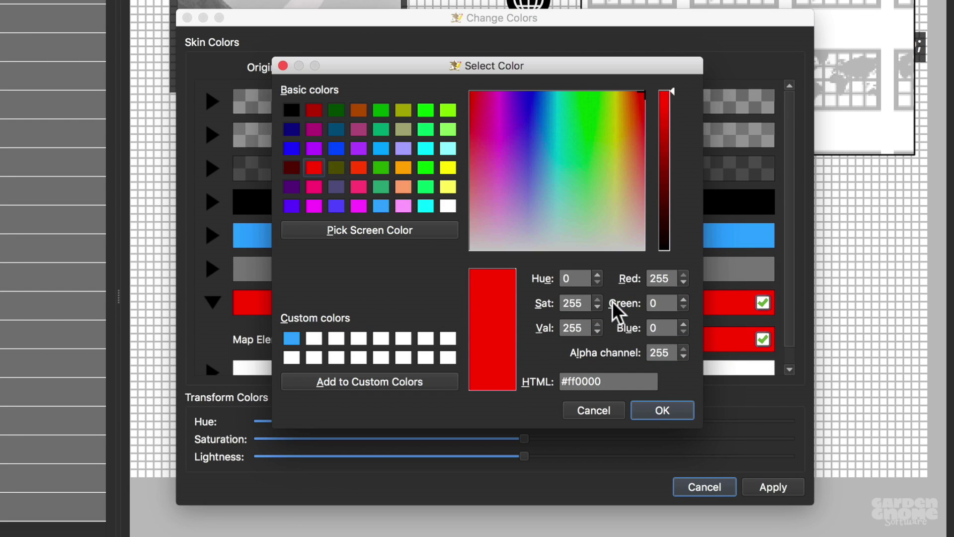
click(291, 338)
double_click(655, 352)
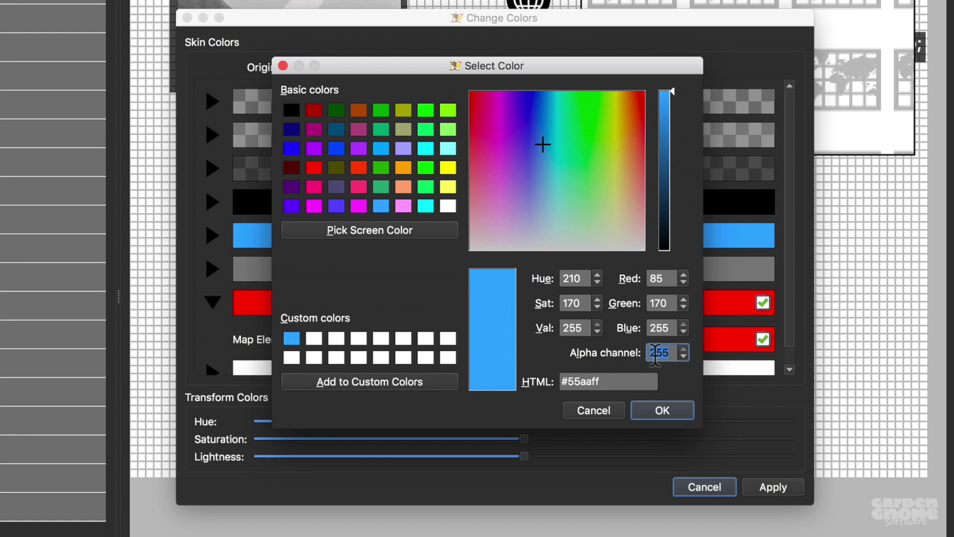
text(130)
click(649, 382)
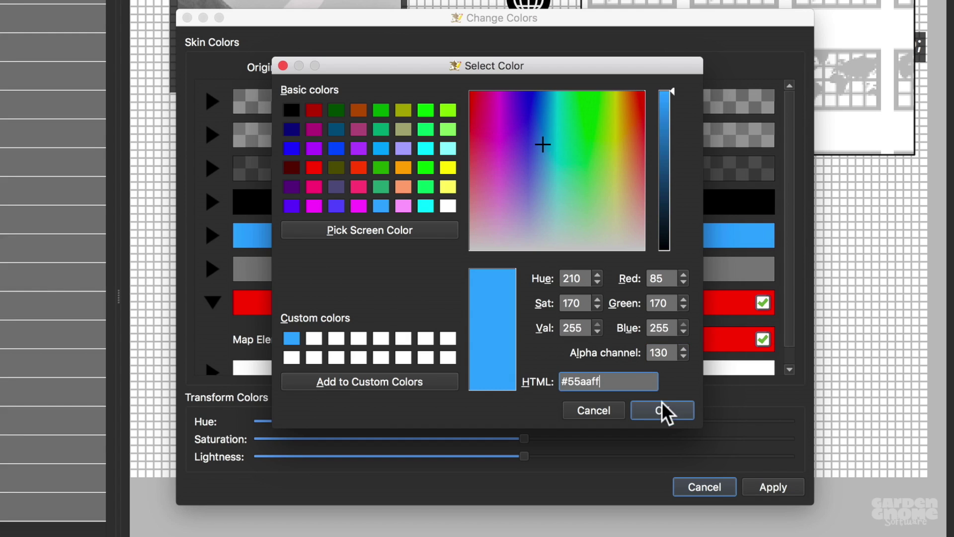
click(663, 410)
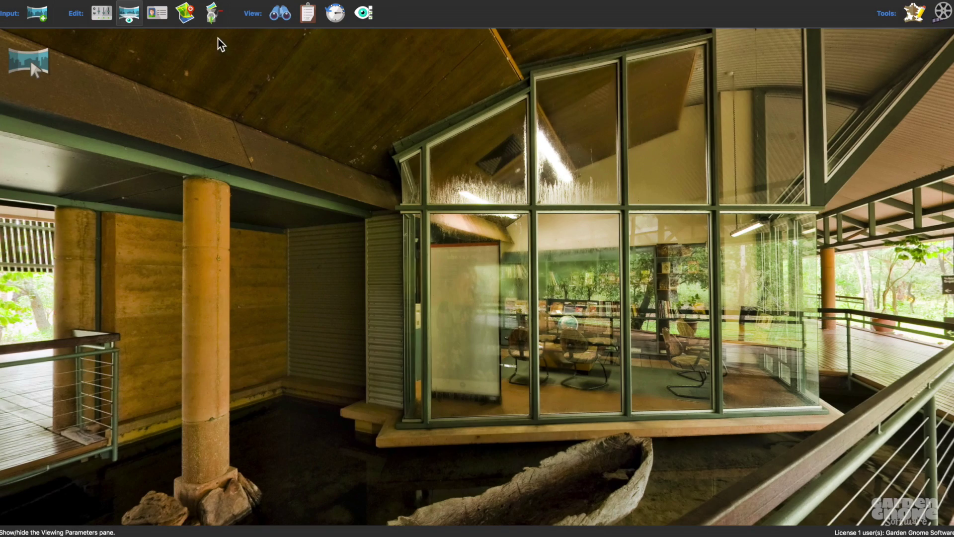
click(212, 20)
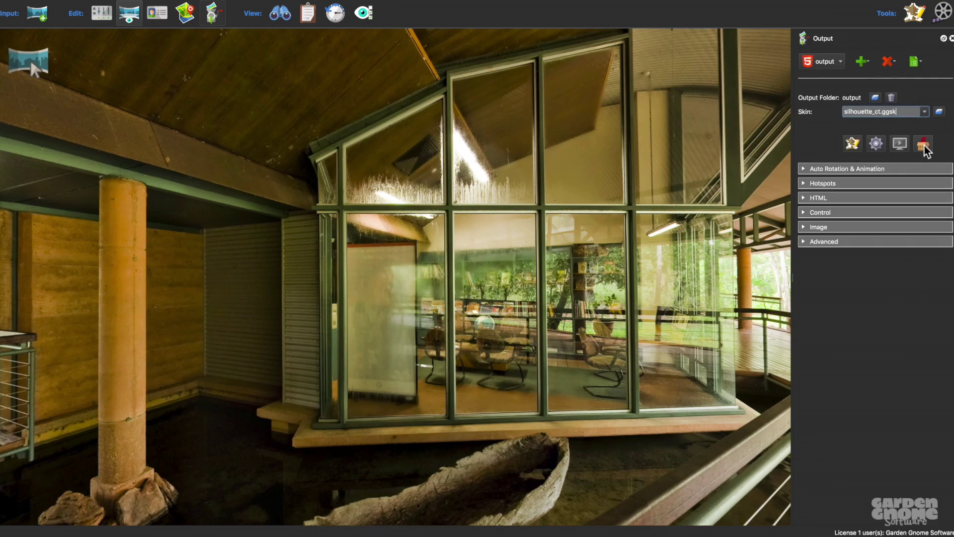
click(922, 144)
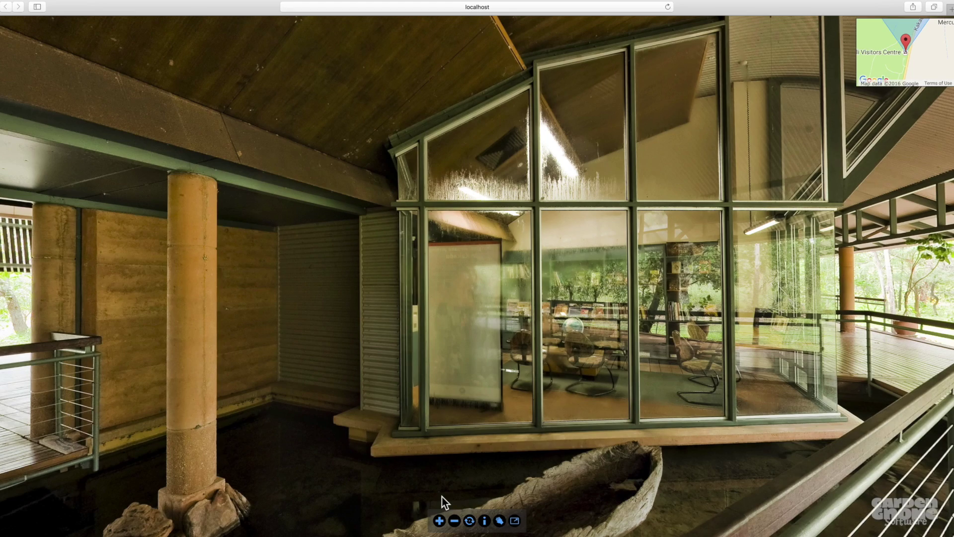
Start the previewed tour auto-rotating from its control bar in Safari.
click(470, 522)
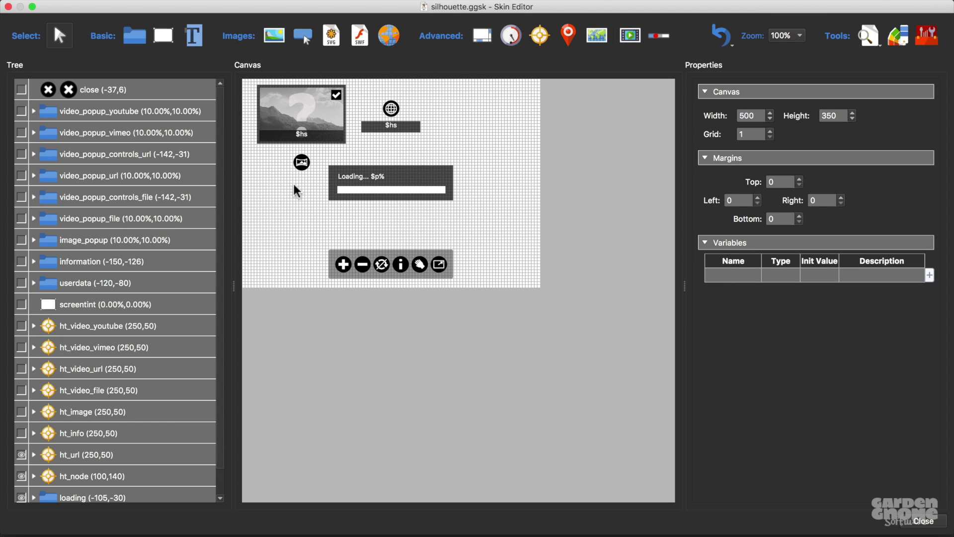
Replace the silhouette skin's white colour with the saved blue #55aaff and apply it.
click(899, 40)
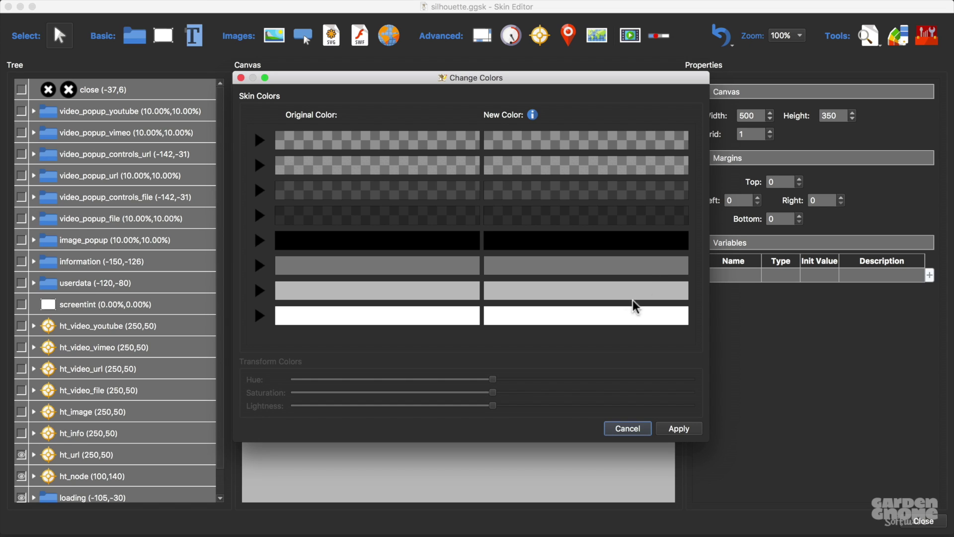
click(624, 323)
double_click(625, 324)
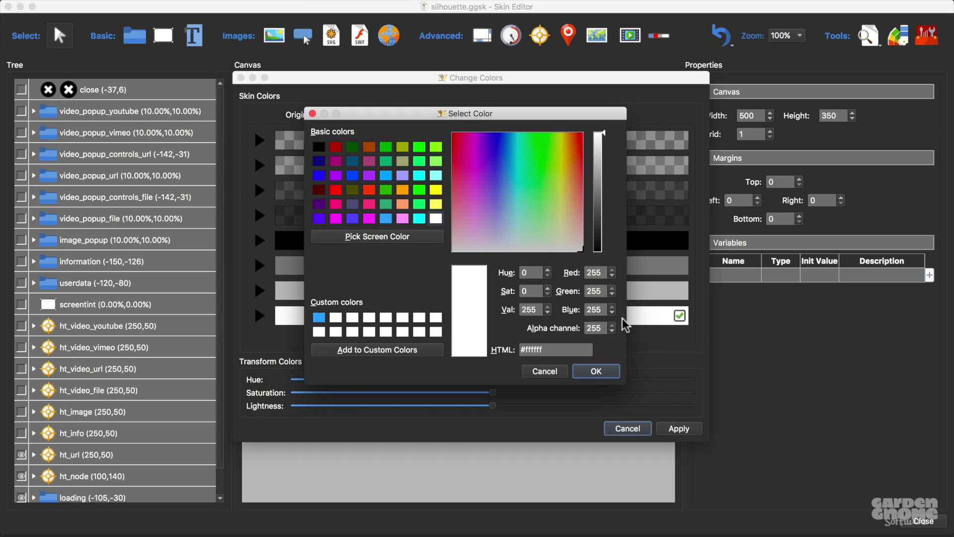
click(319, 318)
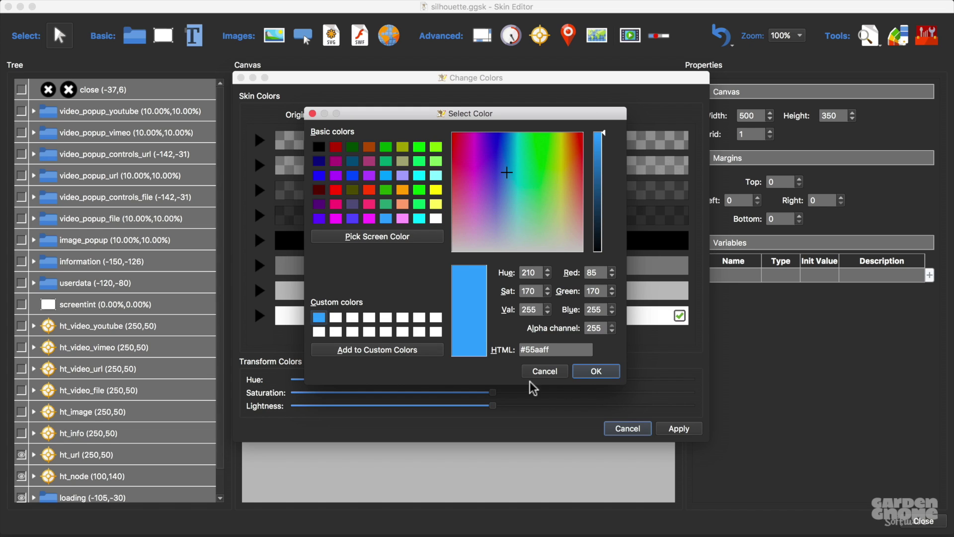
click(596, 371)
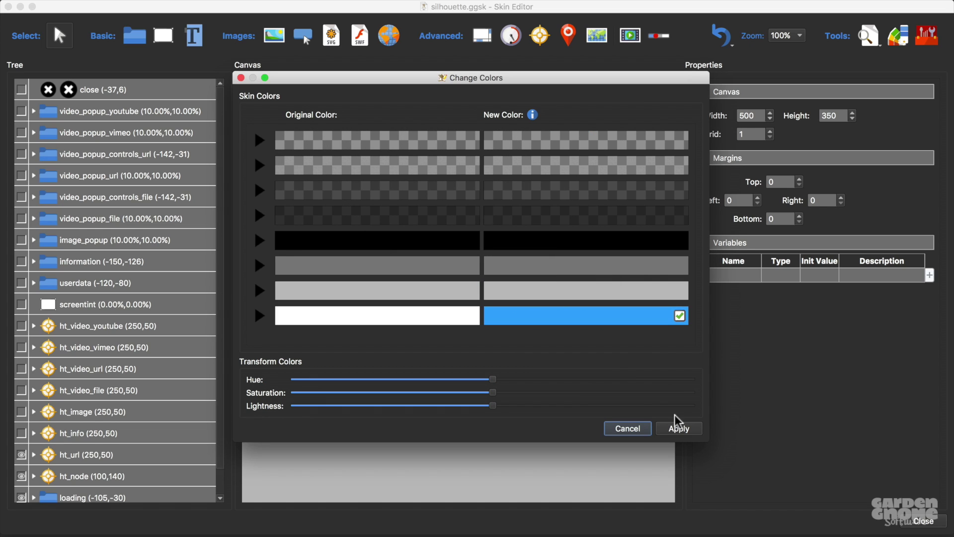
click(681, 430)
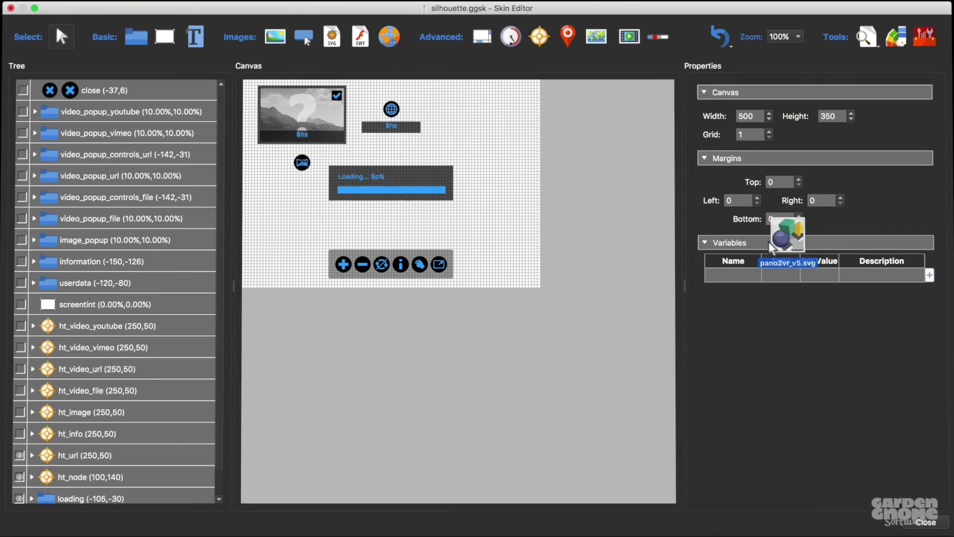
Drop pano2vr_v5.svg onto the canvas and shrink it to 51×53 at the top-right.
drag(773, 228, 416, 155)
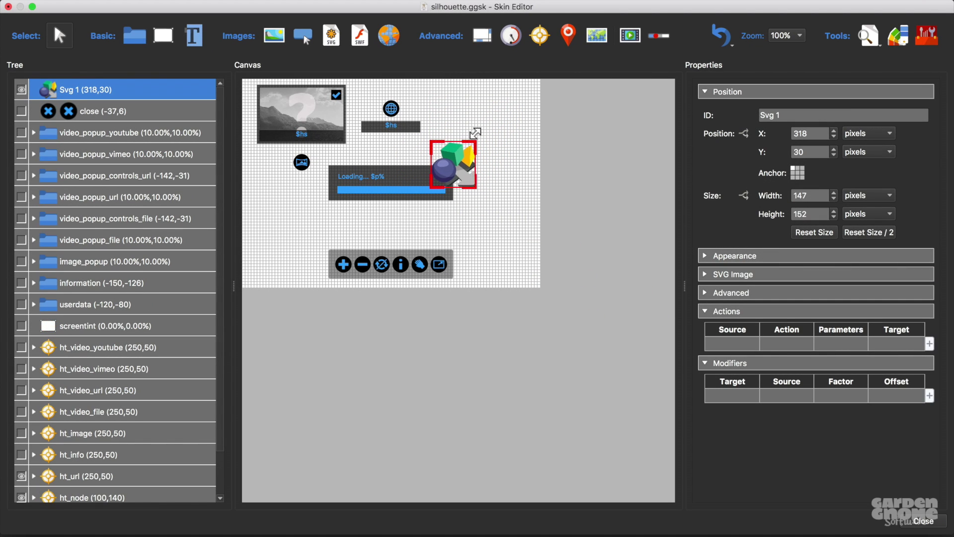
drag(475, 133, 519, 101)
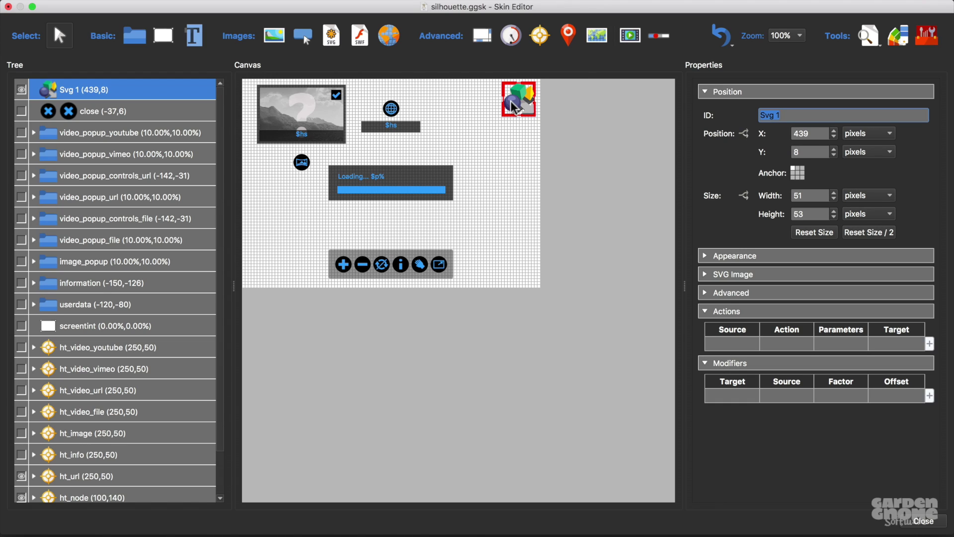
Mark the logo's light and dark green colours and shift their hue to blue.
click(902, 39)
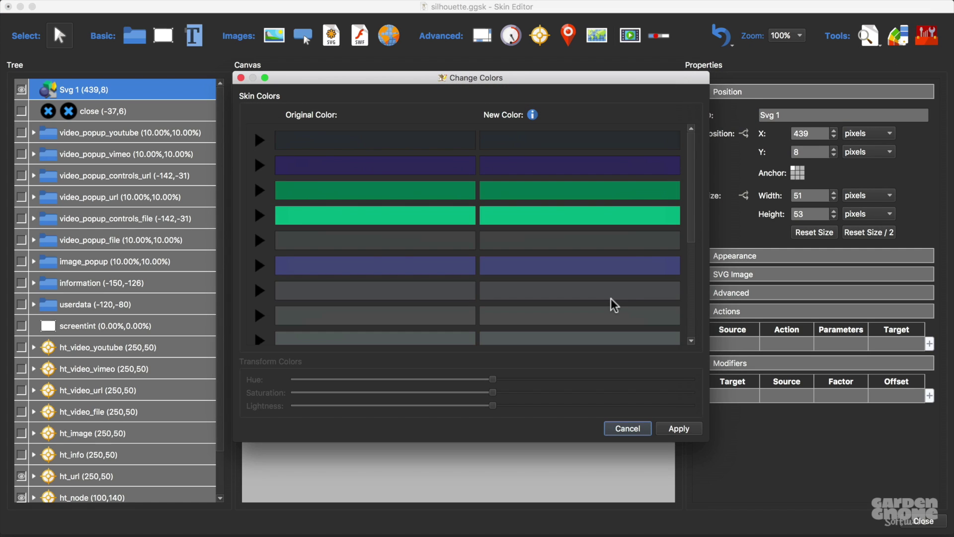
drag(694, 196, 694, 291)
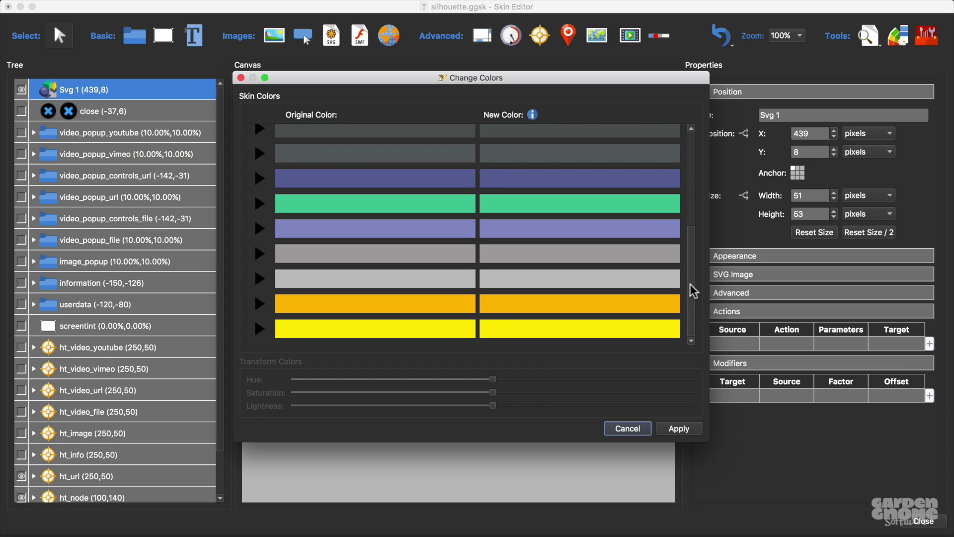
click(637, 208)
scroll(638, 208, up, 5)
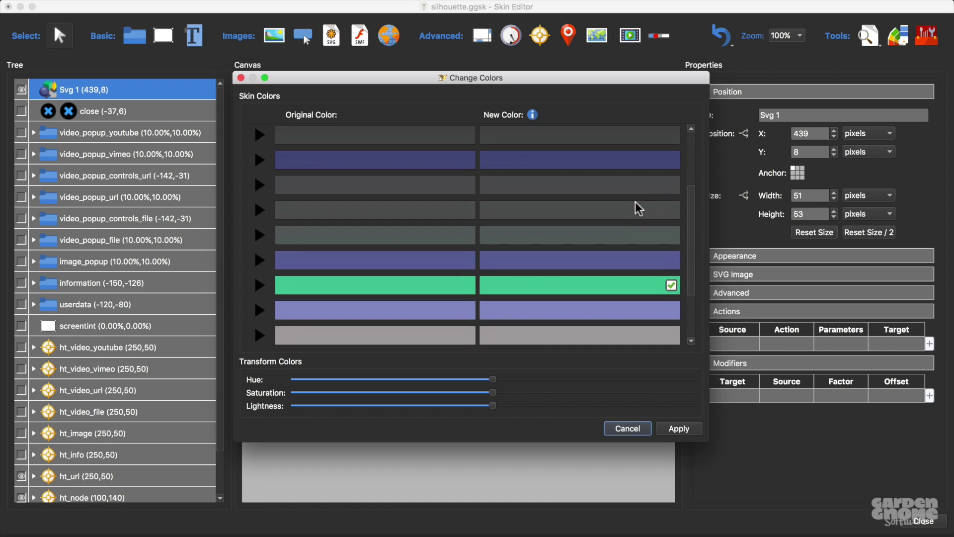
scroll(639, 208, up, 1)
click(636, 199)
click(628, 174)
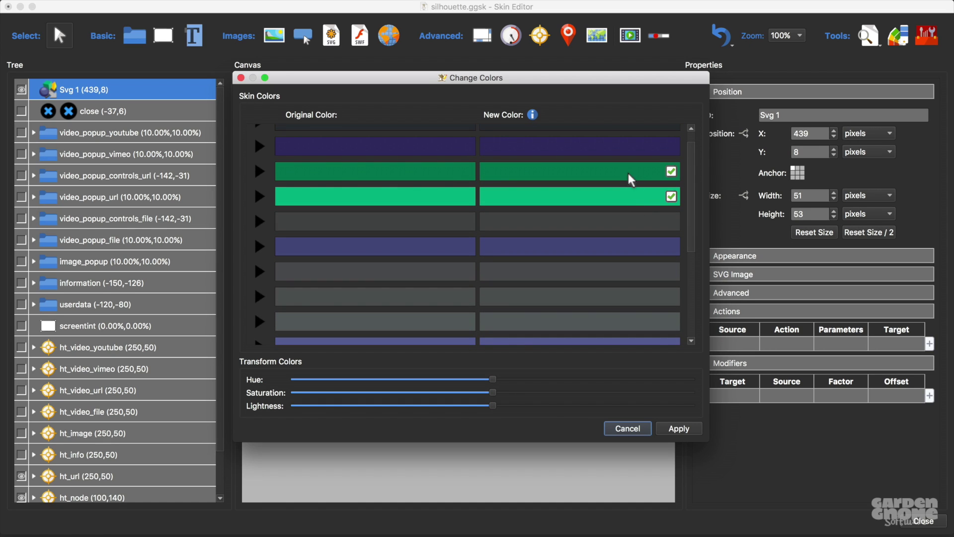
scroll(637, 218, down, 4)
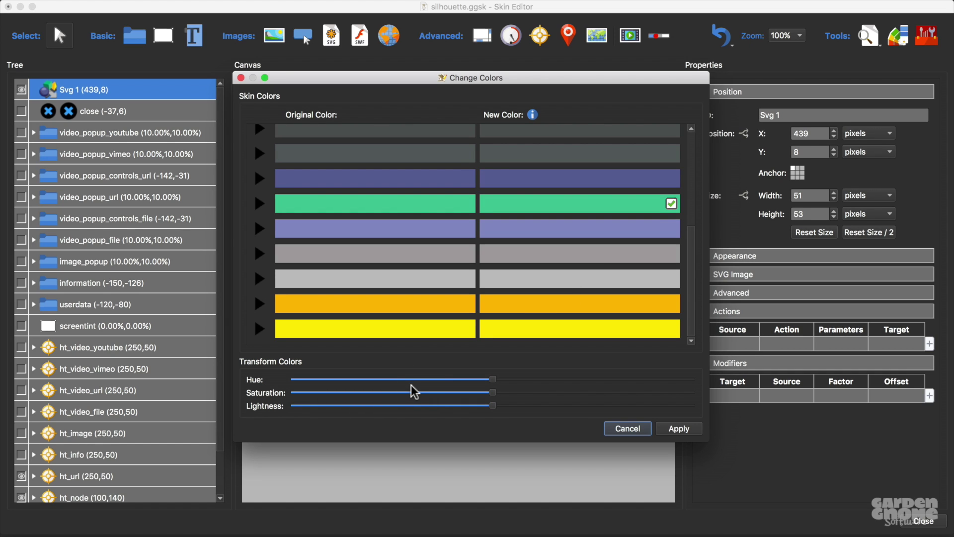
scroll(464, 329, up, 4)
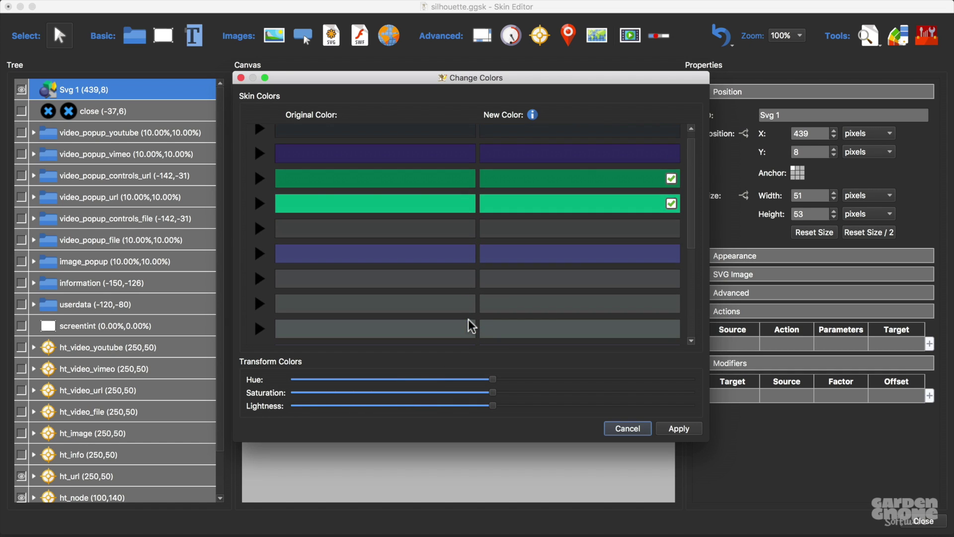
scroll(469, 325, down, 2)
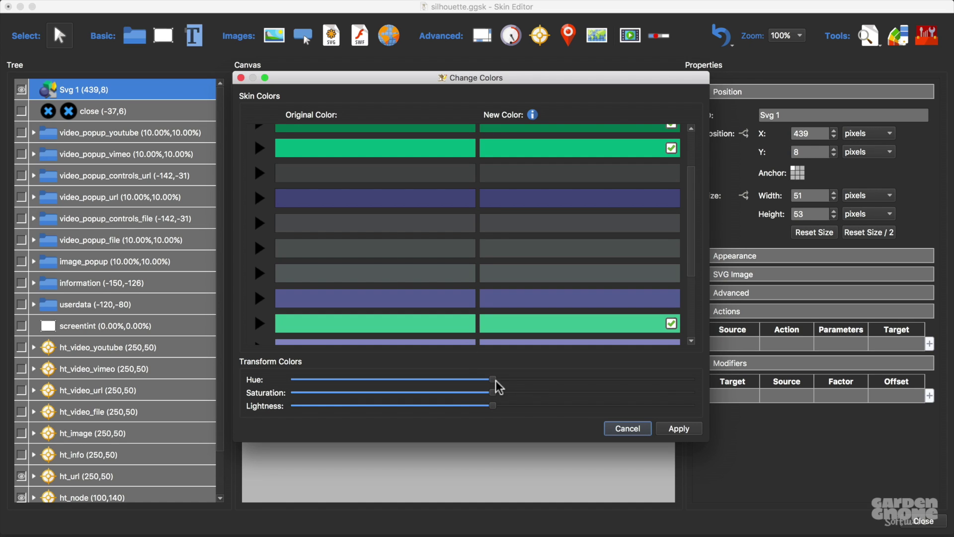
drag(496, 380, 550, 381)
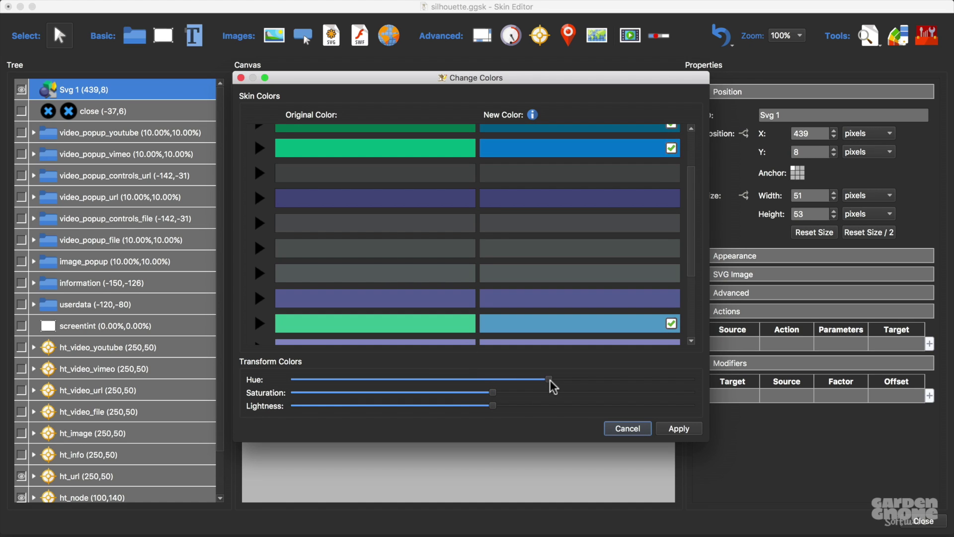
Shift the orange, yellow and purple logo colours' hues into blue shades.
scroll(571, 298, down, 5)
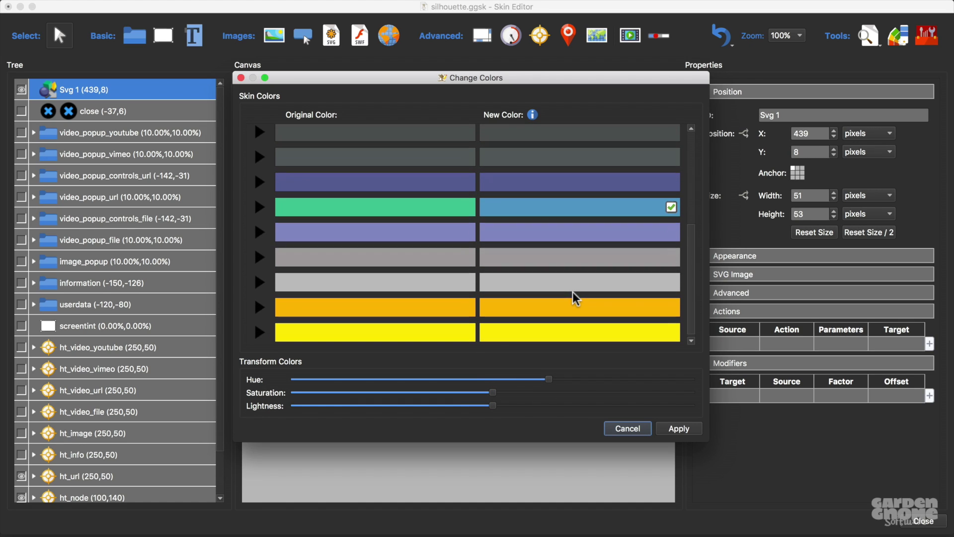
click(568, 330)
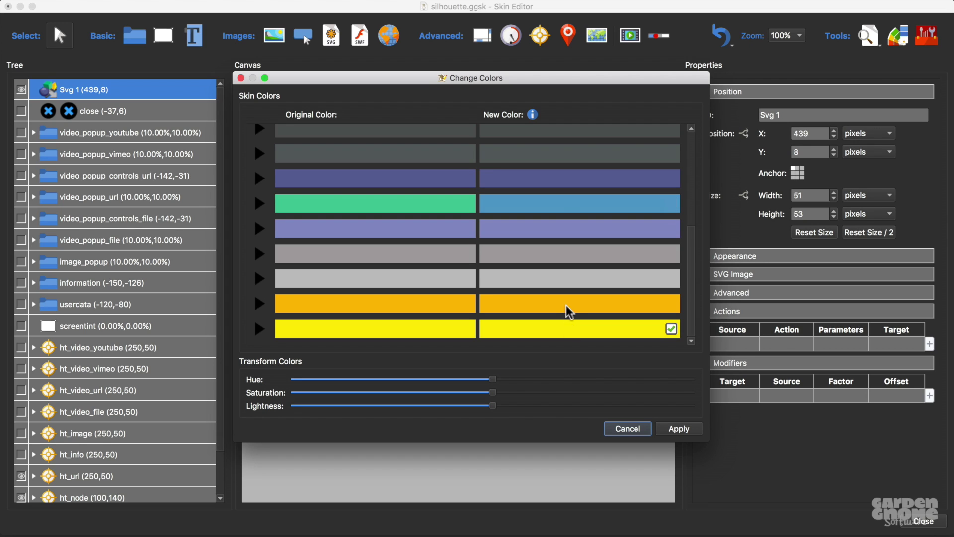
shift+click(568, 308)
drag(493, 381, 548, 385)
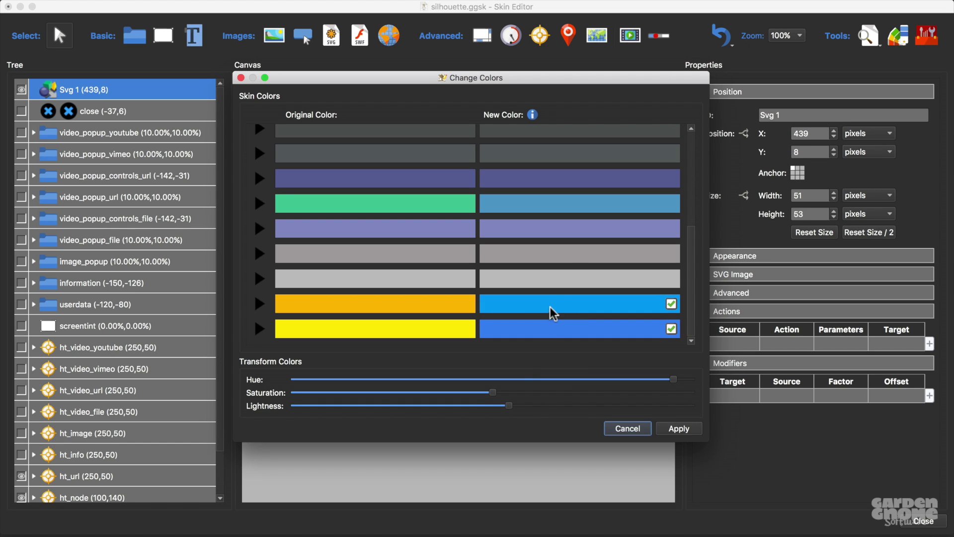
scroll(569, 274, up, 1)
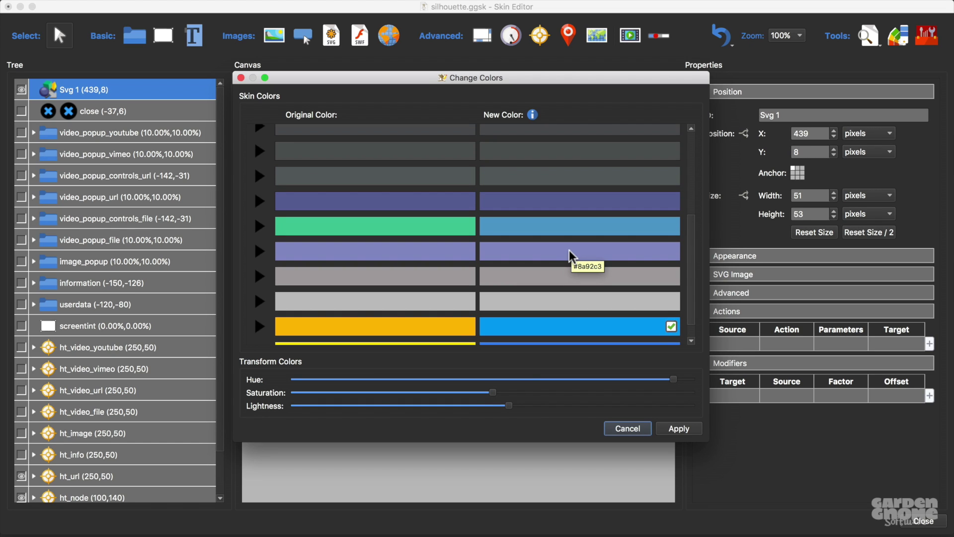
click(571, 254)
drag(673, 379, 487, 382)
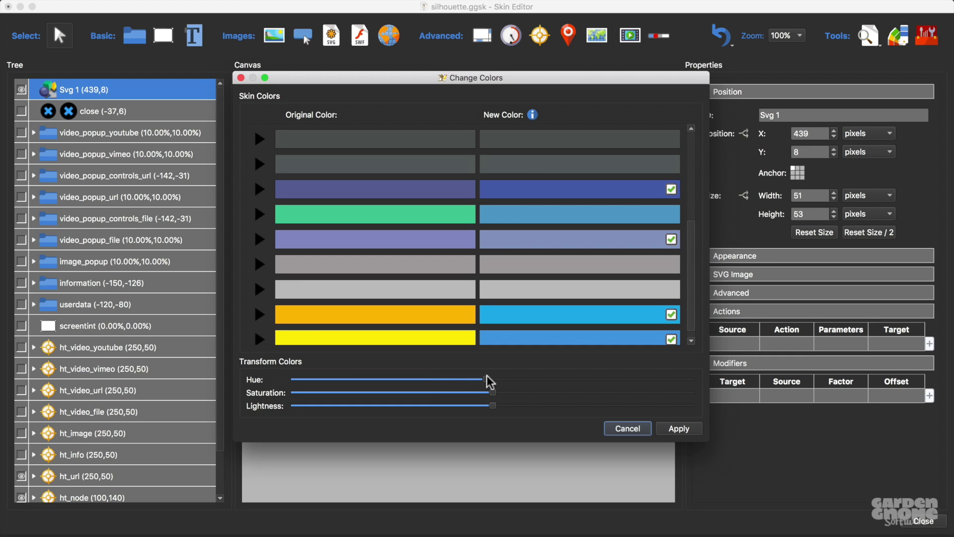
Apply the blue logo colours, deselect the logo, and open Live Preview with Ctrl+P.
click(679, 428)
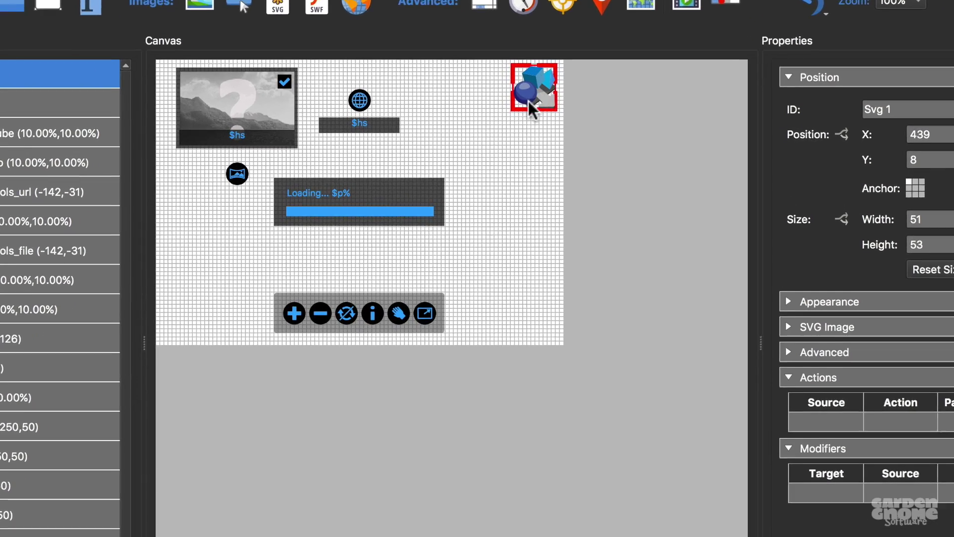
click(574, 169)
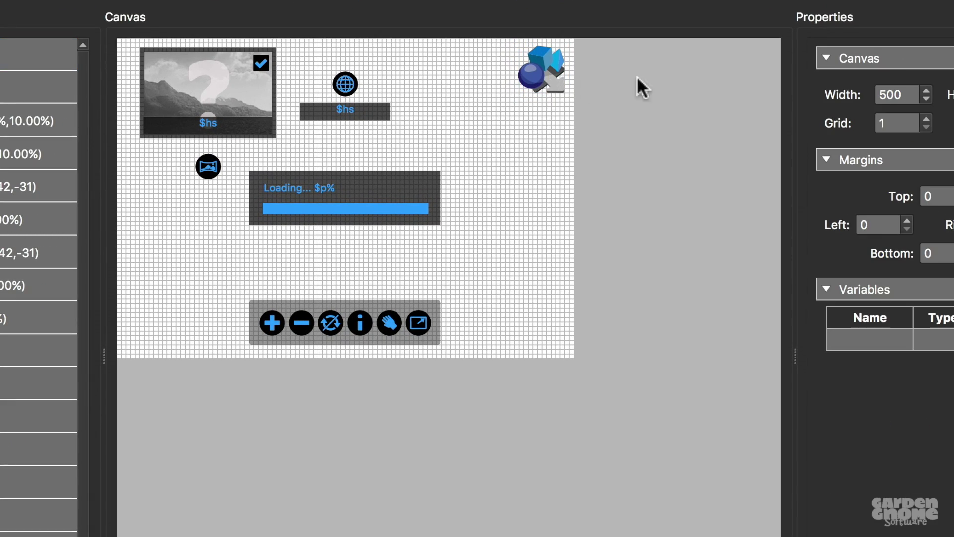
key(ctrl+p)
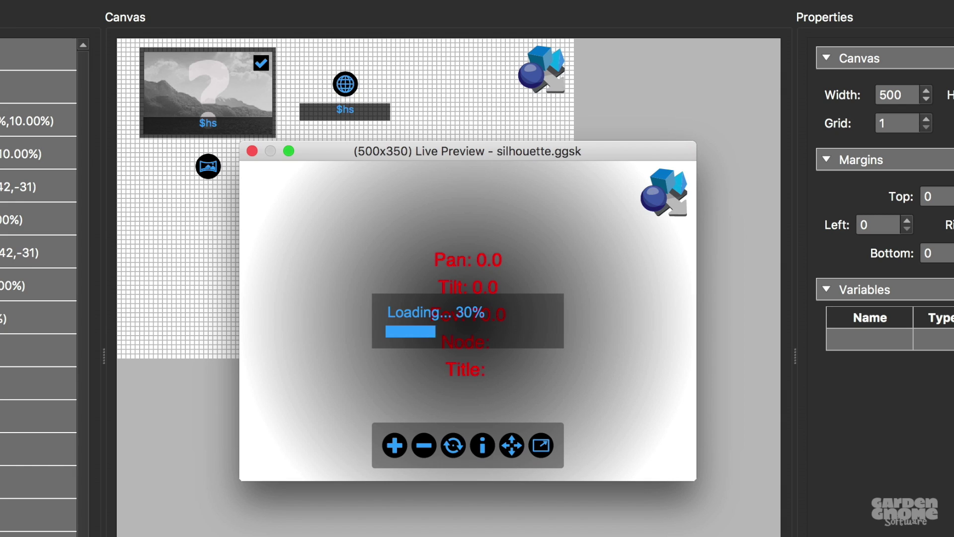